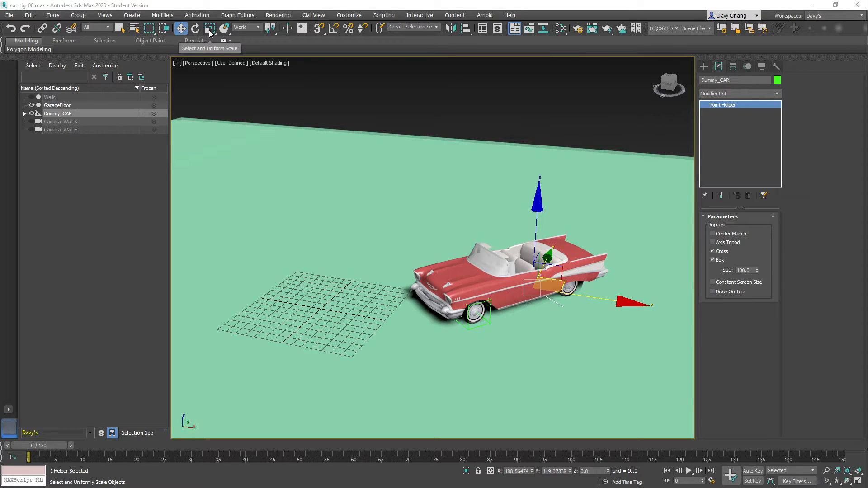
Step: Set the reference coordinate system to World and open the exact-value Move Transform Type-In for Dummy_CAR
{"action": "left_click", "coordinate": [257, 28]}
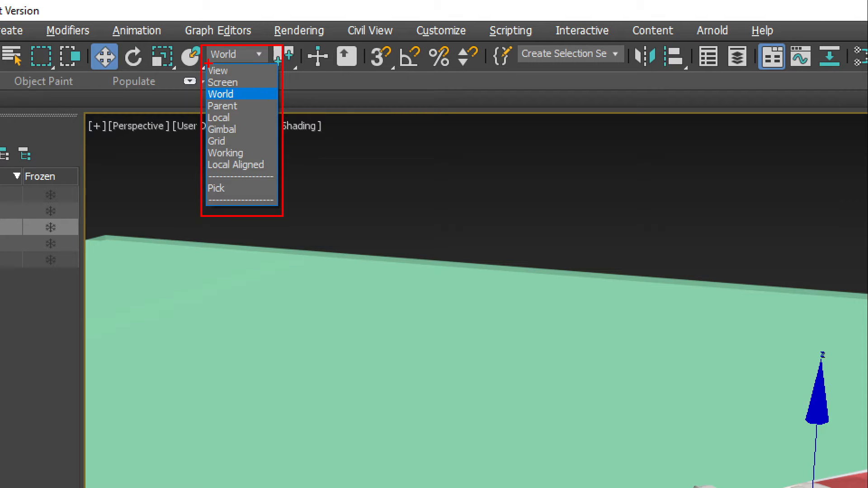
{"action": "left_click", "coordinate": [274, 100]}
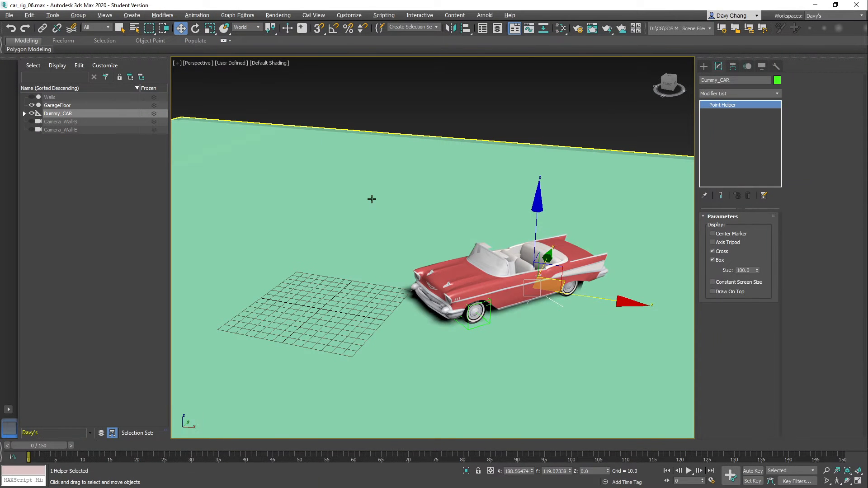
{"action": "scroll", "coordinate": [372, 198], "scroll_direction": "down", "scroll_amount": 2}
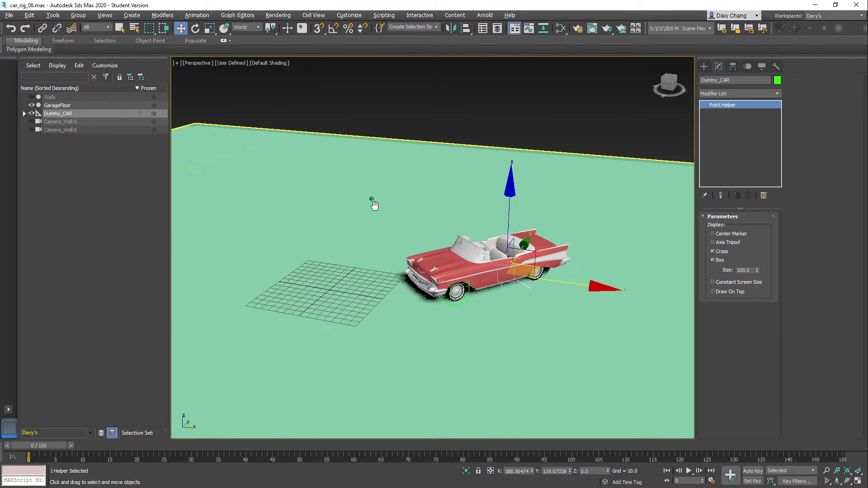
{"action": "middle_click_drag", "start_coordinate": [373, 201], "coordinate": [401, 205]}
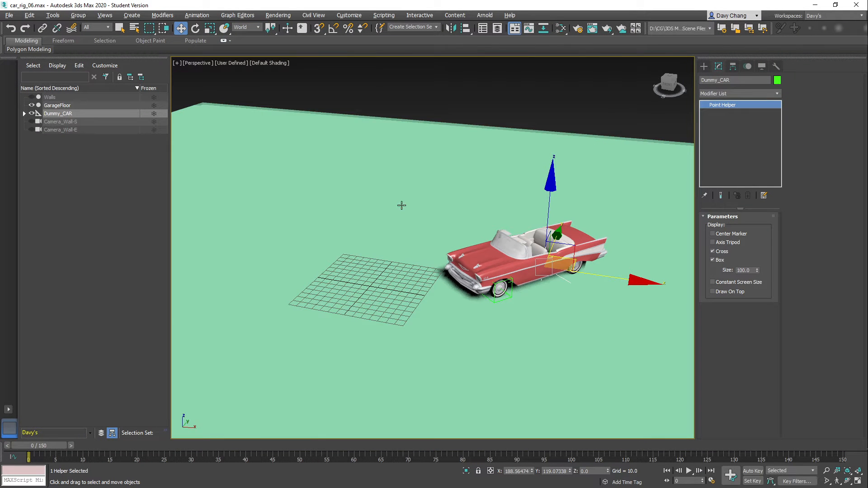
{"action": "right_click", "coordinate": [180, 28]}
{"action": "left_click_drag", "start_coordinate": [387, 96], "coordinate": [357, 130]}
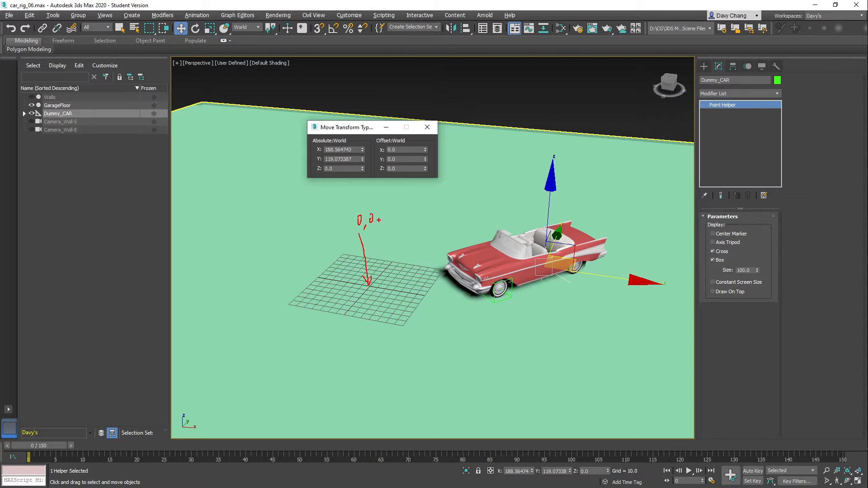
Step: Move Dummy_CAR to the world origin by setting its absolute X and Y to 0
{"action": "key", "text": "Escape"}
{"action": "left_click", "coordinate": [347, 159]}
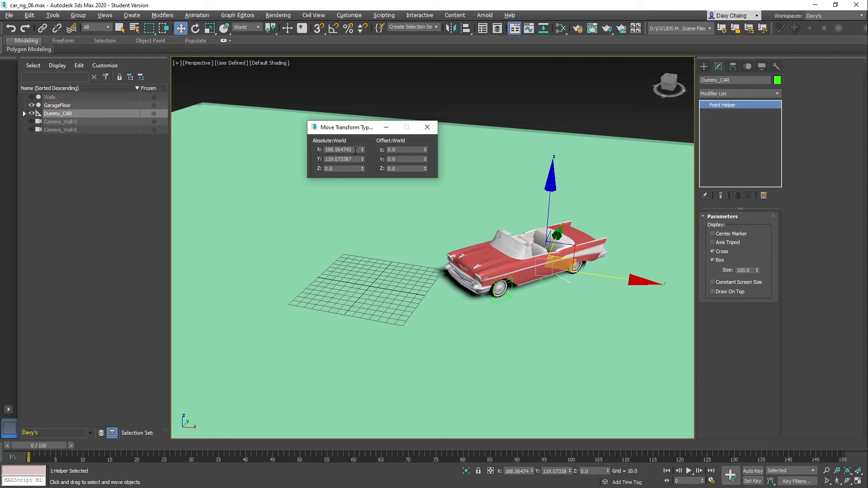
{"action": "left_click_drag", "start_coordinate": [355, 151], "coordinate": [319, 153]}
{"action": "type", "text": "0"}
{"action": "key", "text": "Return"}
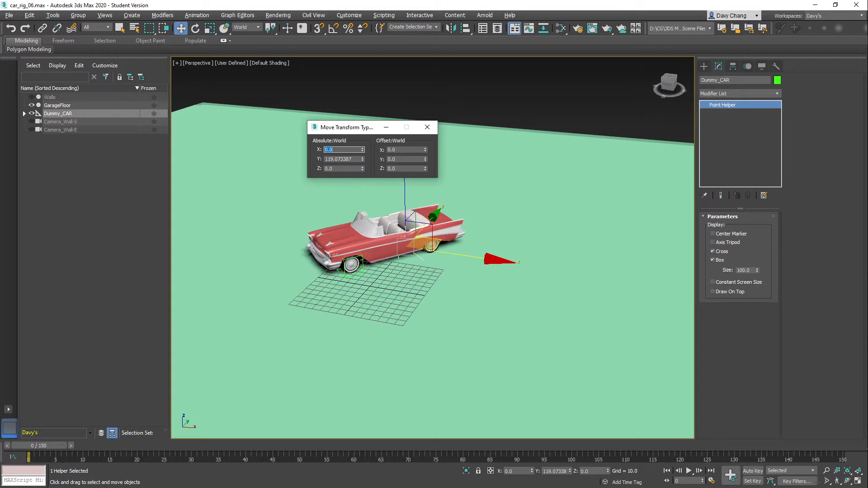
{"action": "key", "text": "Tab"}
{"action": "type", "text": "0"}
{"action": "key", "text": "Return"}
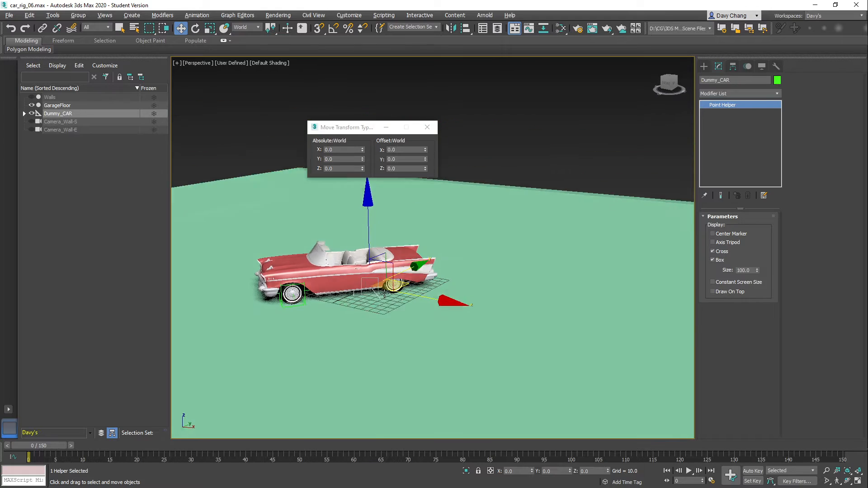
Step: Examine the position of the Dummy_CAR pivot relative to the centre of the home grid, from close up and from farther away
{"action": "scroll", "coordinate": [383, 292], "scroll_direction": "up", "scroll_amount": 3}
{"action": "mouse_move", "coordinate": [413, 263]}
{"action": "middle_mouse_down", "text": "alt"}
{"action": "mouse_move", "coordinate": [366, 260]}
{"action": "mouse_move", "coordinate": [409, 257]}
{"action": "middle_mouse_up", "text": "alt"}
{"action": "scroll", "coordinate": [393, 261], "scroll_direction": "up", "scroll_amount": 5}
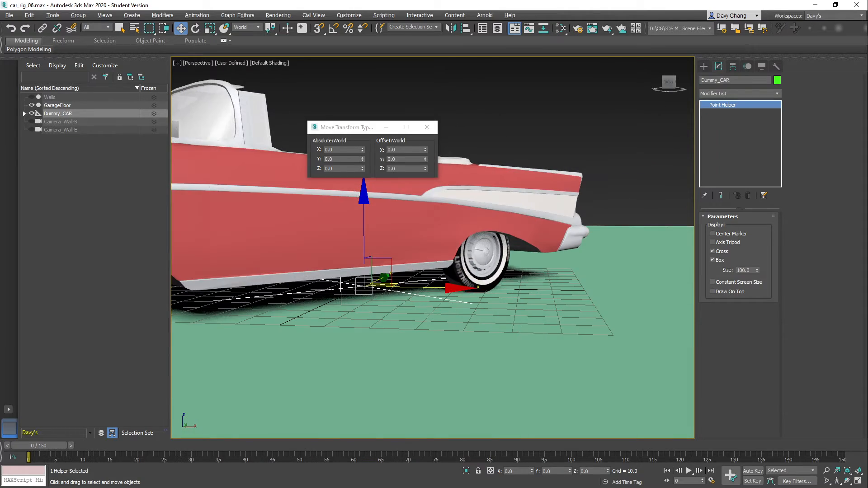
{"action": "scroll", "coordinate": [409, 257], "scroll_direction": "down", "scroll_amount": 3}
{"action": "scroll", "coordinate": [374, 207], "scroll_direction": "down", "scroll_amount": 3}
{"action": "middle_click_drag", "start_coordinate": [385, 320], "coordinate": [370, 358], "text": "alt"}
Step: Move Dummy_CAR freely across the garage floor to about X 164, Y 113, beside the home grid
{"action": "left_click_drag", "start_coordinate": [400, 276], "coordinate": [620, 251]}
{"action": "middle_click_drag", "start_coordinate": [449, 284], "coordinate": [450, 272], "text": "alt"}
{"action": "middle_click_drag", "start_coordinate": [450, 272], "coordinate": [402, 282]}
{"action": "middle_click_drag", "start_coordinate": [398, 312], "coordinate": [572, 209], "text": "alt"}
{"action": "left_click_drag", "start_coordinate": [572, 209], "coordinate": [463, 358]}
{"action": "middle_click_drag", "start_coordinate": [463, 357], "coordinate": [535, 320], "text": "alt"}
{"action": "left_click_drag", "start_coordinate": [534, 319], "coordinate": [550, 240]}
{"action": "scroll", "coordinate": [465, 273], "scroll_direction": "up", "scroll_amount": 3}
{"action": "scroll", "coordinate": [465, 273], "scroll_direction": "up", "scroll_amount": 4}
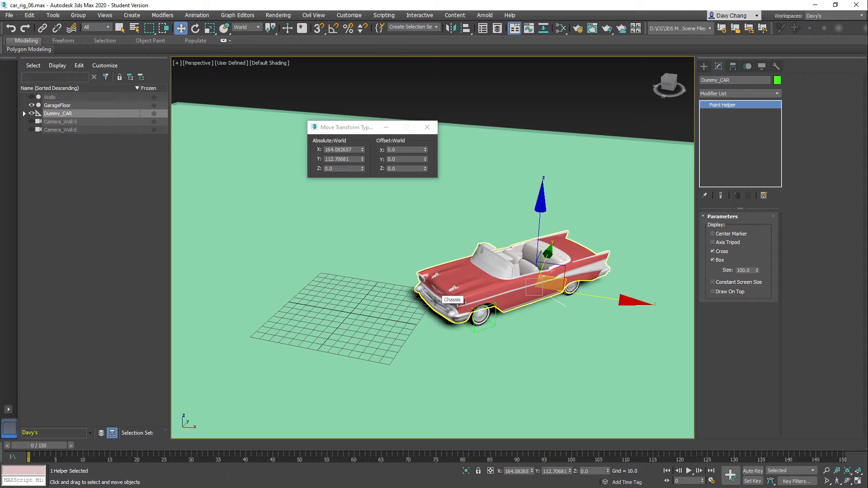
Step: Rotate Dummy_CAR about the Z axis to about 58 degrees and move it to about X 176, Y 125
{"action": "middle_click_drag", "start_coordinate": [431, 299], "coordinate": [404, 294], "text": "alt"}
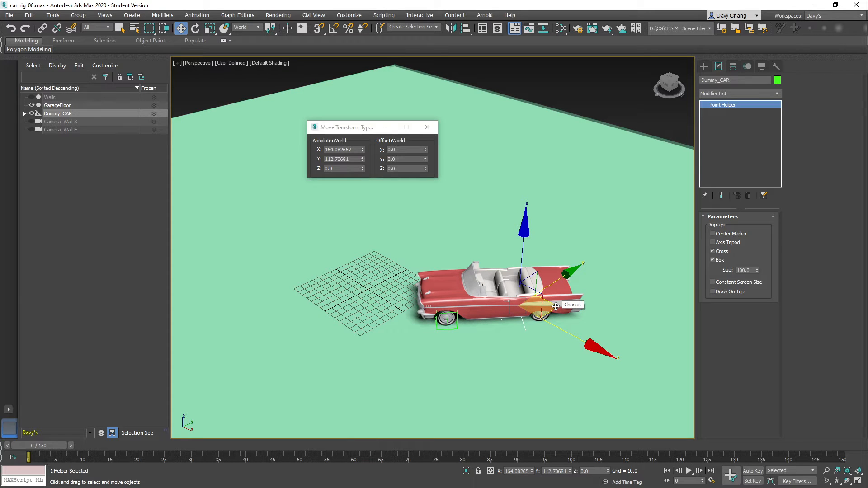
{"action": "middle_click_drag", "start_coordinate": [555, 306], "coordinate": [555, 291], "text": "alt"}
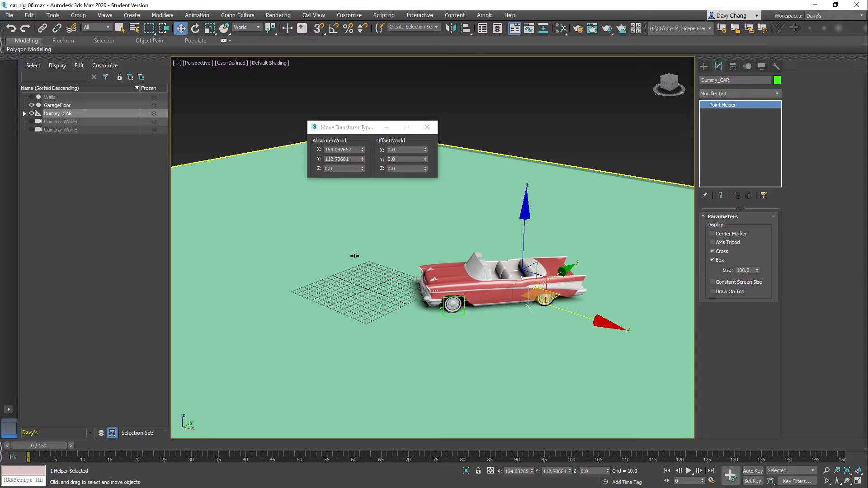
{"action": "key", "text": "e"}
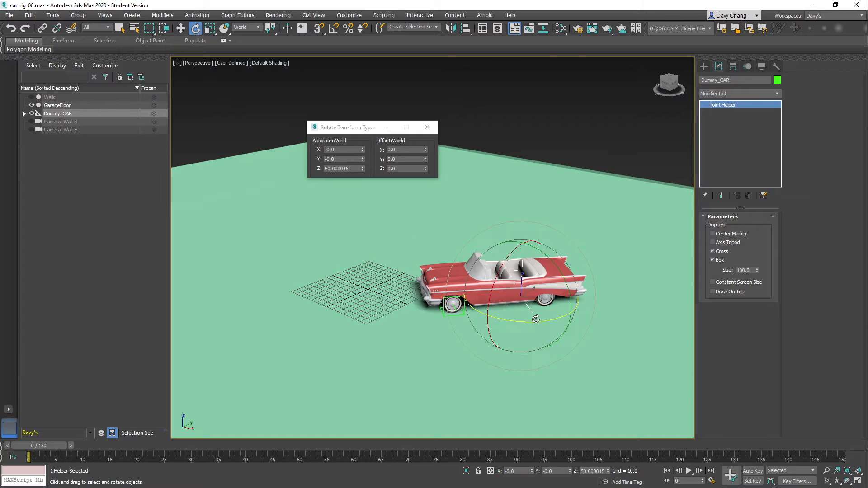
{"action": "left_click_drag", "start_coordinate": [535, 321], "coordinate": [452, 315]}
{"action": "key", "text": "w"}
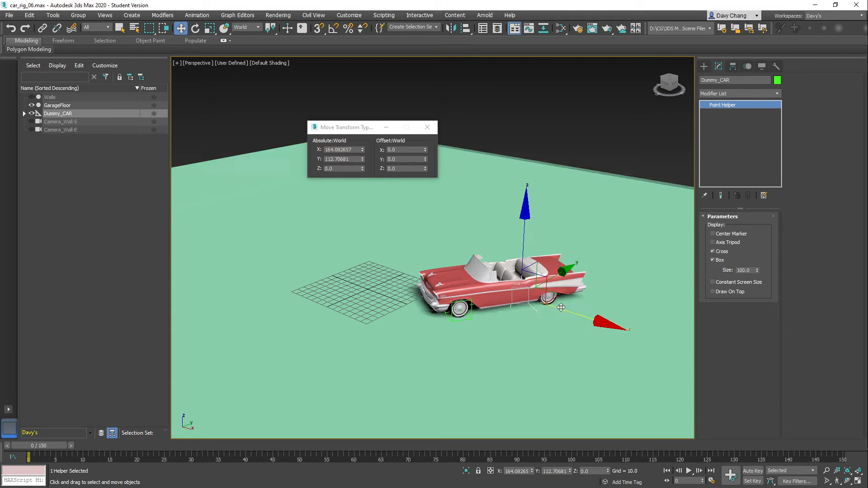
{"action": "left_click_drag", "start_coordinate": [559, 296], "coordinate": [536, 309]}
{"action": "mouse_move", "coordinate": [536, 309]}
{"action": "middle_mouse_down", "text": "alt"}
{"action": "mouse_move", "coordinate": [523, 325]}
{"action": "mouse_move", "coordinate": [541, 316]}
{"action": "middle_mouse_up", "text": "alt"}
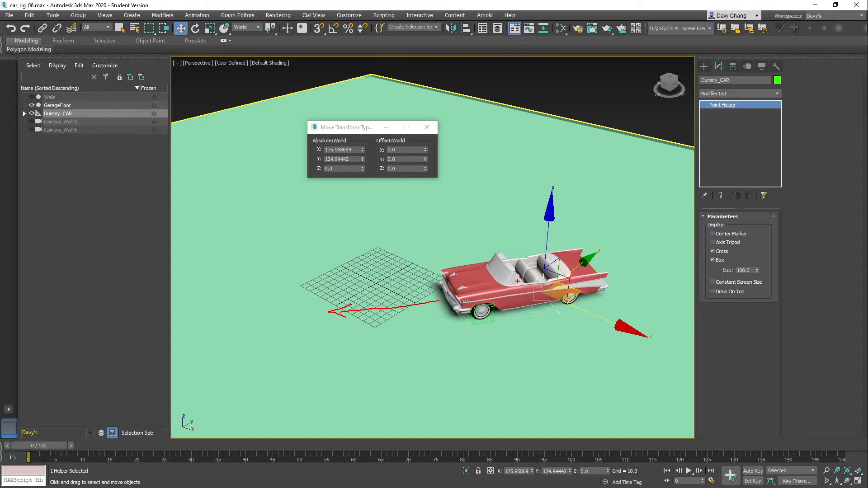
Step: Compare the car's heading with the world axes and switch the reference coordinate system to Local
{"action": "middle_click_drag", "start_coordinate": [483, 308], "coordinate": [519, 274], "text": "alt"}
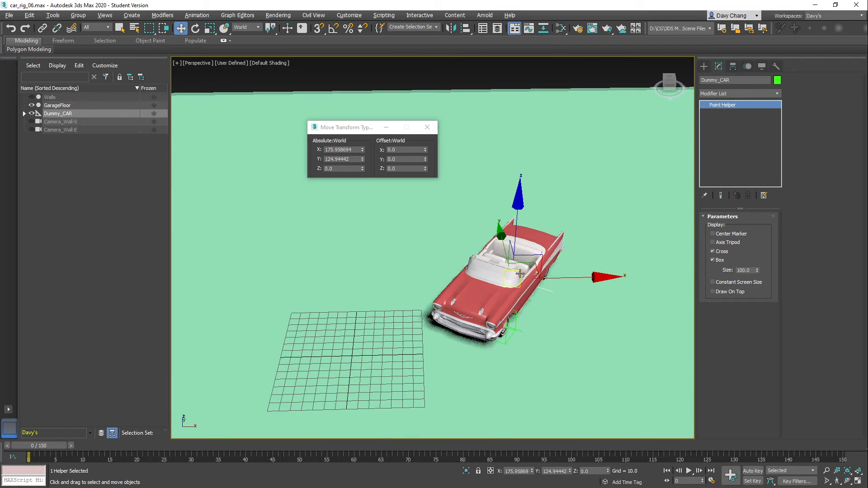
{"action": "left_click_drag", "start_coordinate": [553, 213], "coordinate": [429, 357]}
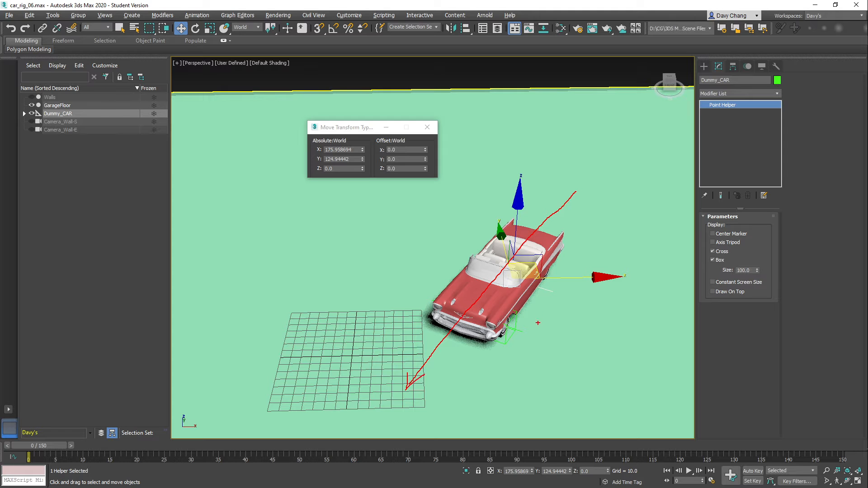
{"action": "middle_click_drag", "start_coordinate": [566, 202], "coordinate": [523, 271], "text": "alt"}
{"action": "middle_click_drag", "start_coordinate": [511, 239], "coordinate": [505, 235], "text": "alt"}
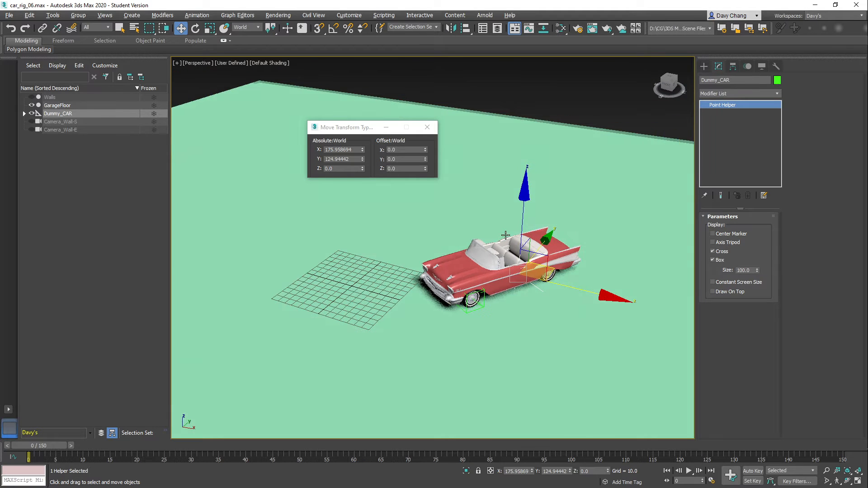
{"action": "scroll", "coordinate": [505, 235], "scroll_direction": "up", "scroll_amount": 4}
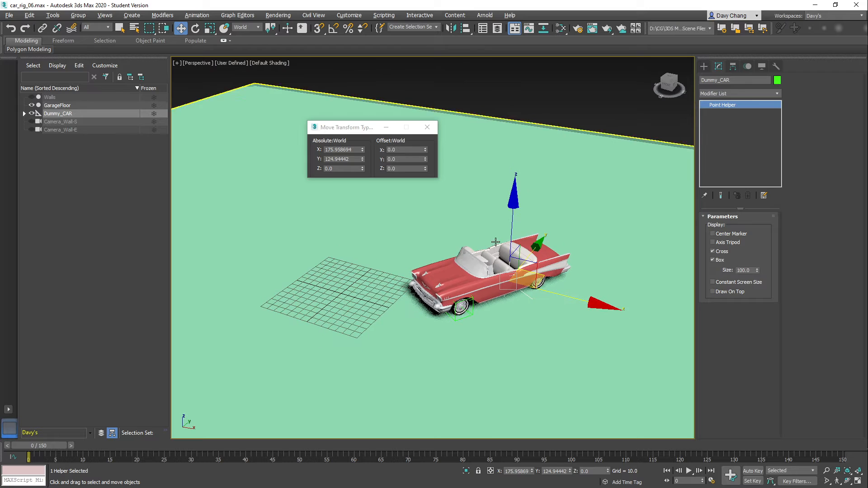
{"action": "left_click", "coordinate": [259, 31]}
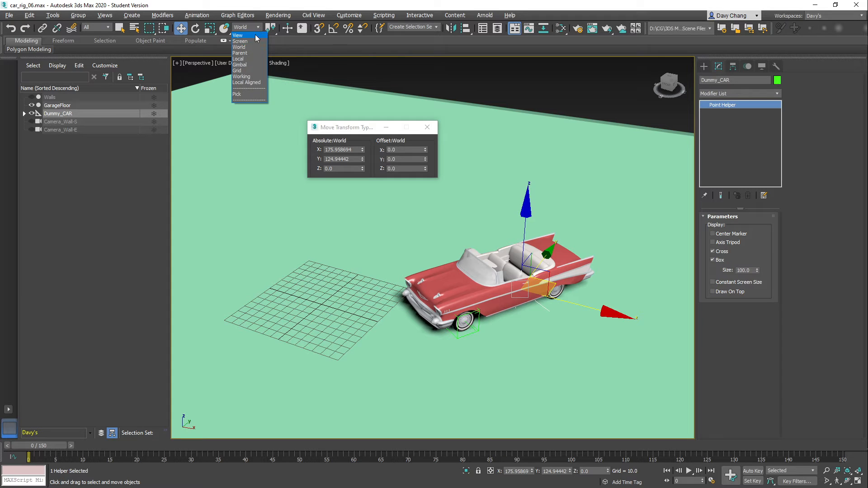
{"action": "left_click", "coordinate": [248, 59]}
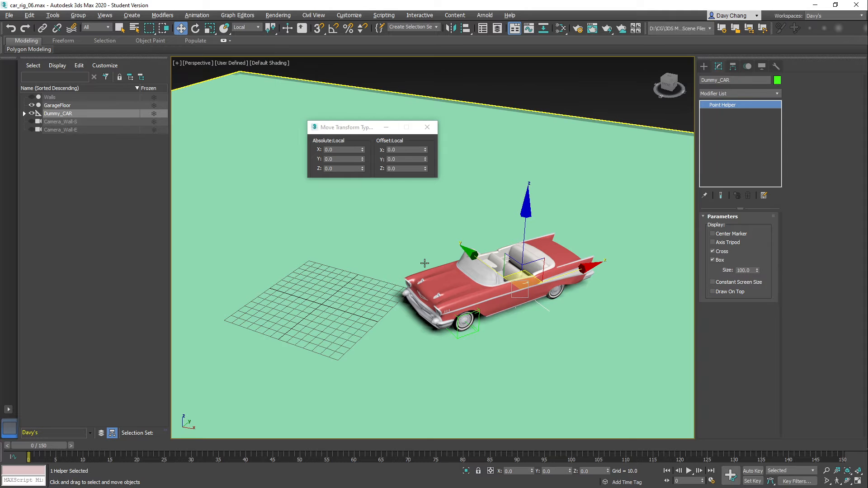
Step: Slide Dummy_CAR forward along its local X axis to about world X 171, Y 118
{"action": "middle_click_drag", "start_coordinate": [438, 270], "coordinate": [442, 340], "text": "alt"}
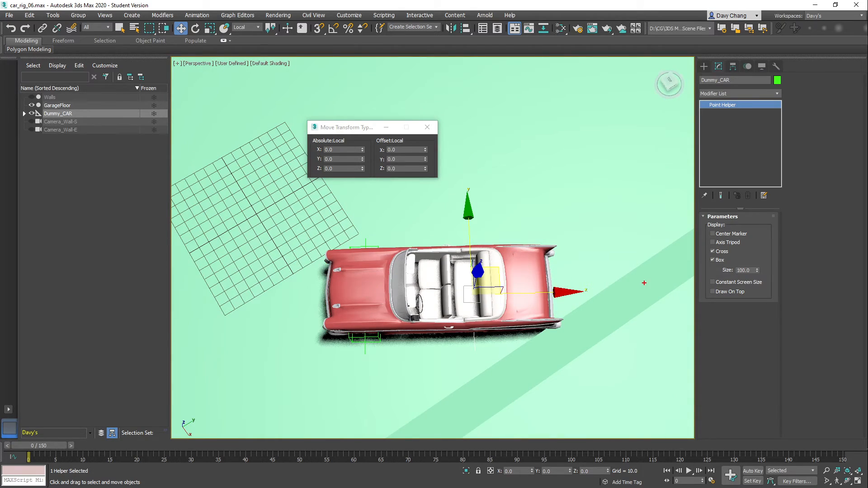
{"action": "left_click_drag", "start_coordinate": [644, 283], "coordinate": [227, 290]}
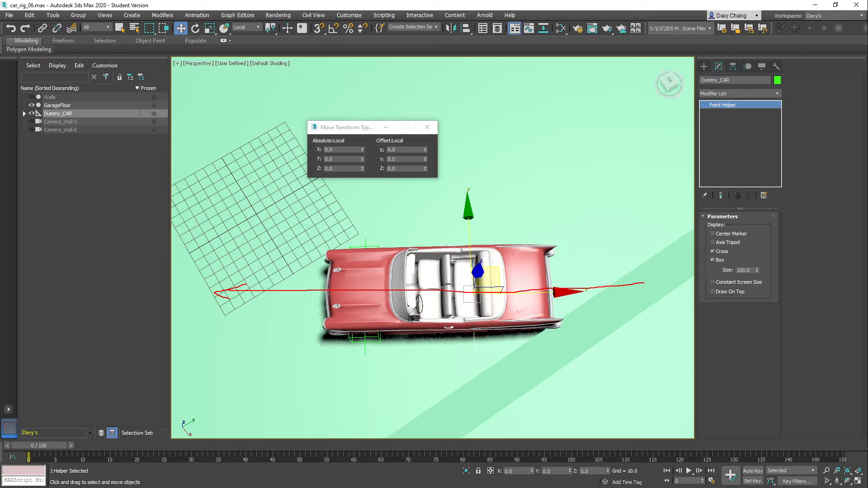
{"action": "key", "text": "Escape"}
{"action": "mouse_move", "coordinate": [434, 326]}
{"action": "middle_mouse_down", "text": "alt"}
{"action": "mouse_move", "coordinate": [427, 269]}
{"action": "mouse_move", "coordinate": [441, 276]}
{"action": "middle_mouse_up", "text": "alt"}
{"action": "mouse_move", "coordinate": [441, 276]}
{"action": "middle_mouse_down"}
{"action": "mouse_move", "coordinate": [481, 282]}
{"action": "mouse_move", "coordinate": [418, 316]}
{"action": "mouse_move", "coordinate": [360, 306]}
{"action": "middle_mouse_up"}
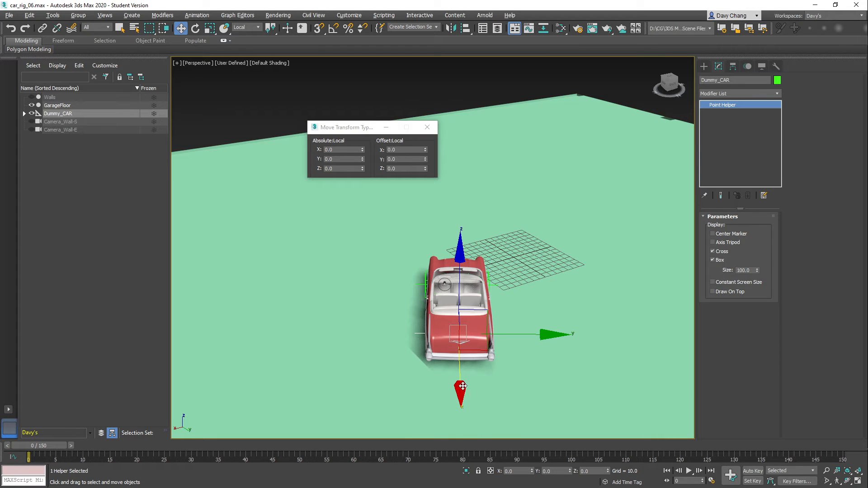
{"action": "mouse_move", "coordinate": [462, 386]}
{"action": "left_mouse_down"}
{"action": "mouse_move", "coordinate": [446, 228]}
{"action": "mouse_move", "coordinate": [442, 265]}
{"action": "mouse_move", "coordinate": [460, 382]}
{"action": "left_mouse_up"}
{"action": "middle_click_drag", "start_coordinate": [417, 294], "coordinate": [515, 281], "text": "alt"}
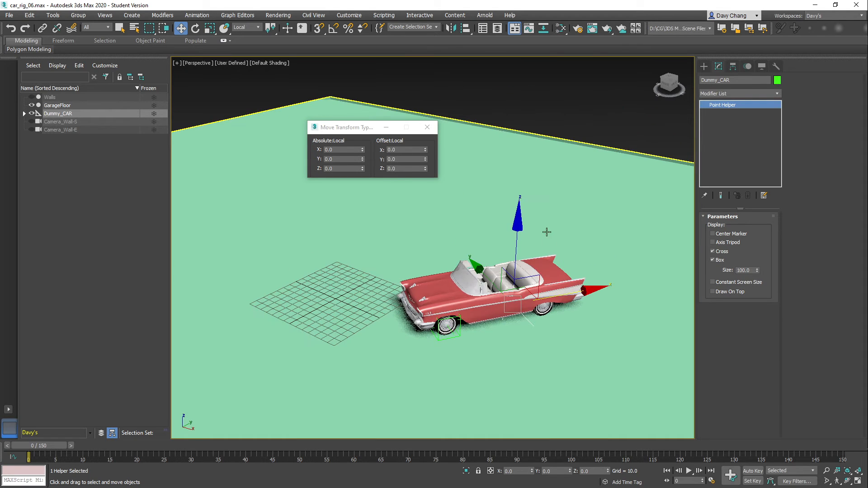
Step: Switch the reference coordinate system to World and try moving Dummy_CAR across the floor to about X -72, Y -275
{"action": "left_click", "coordinate": [256, 26]}
{"action": "left_click", "coordinate": [250, 48]}
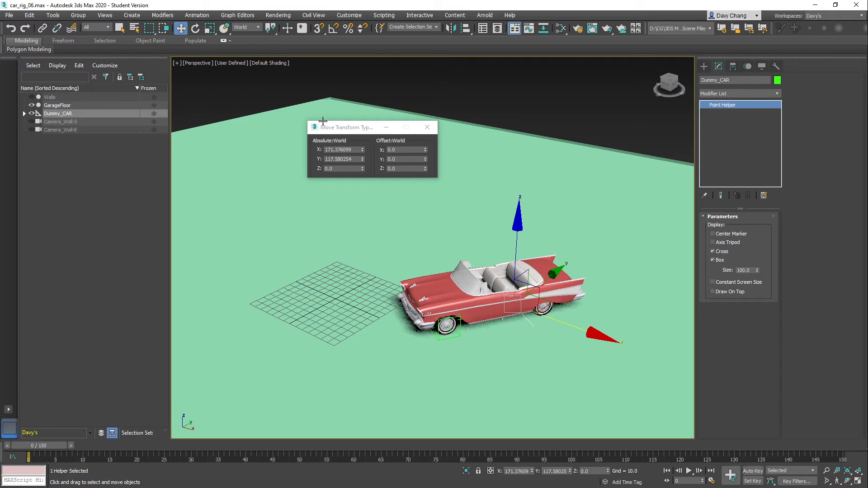
{"action": "left_click_drag", "start_coordinate": [322, 121], "coordinate": [290, 118]}
{"action": "middle_click_drag", "start_coordinate": [542, 243], "coordinate": [420, 240], "text": "alt"}
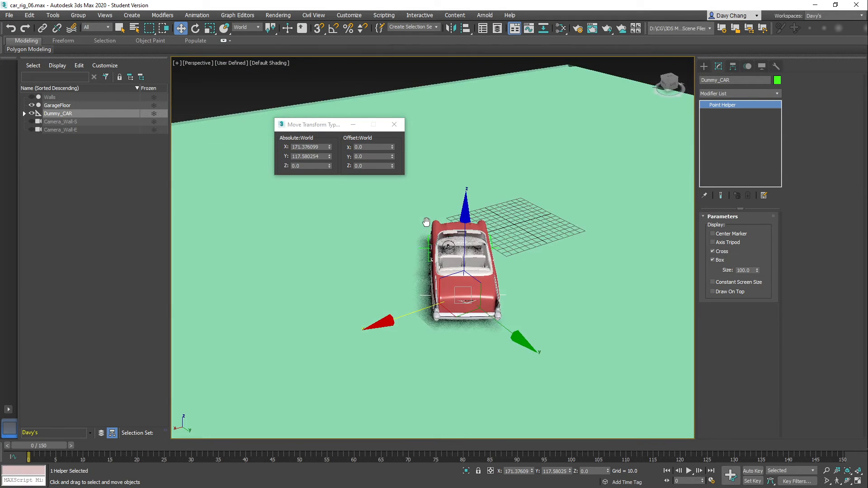
{"action": "left_click_drag", "start_coordinate": [459, 317], "coordinate": [444, 180]}
{"action": "middle_click_drag", "start_coordinate": [444, 249], "coordinate": [465, 297], "text": "alt"}
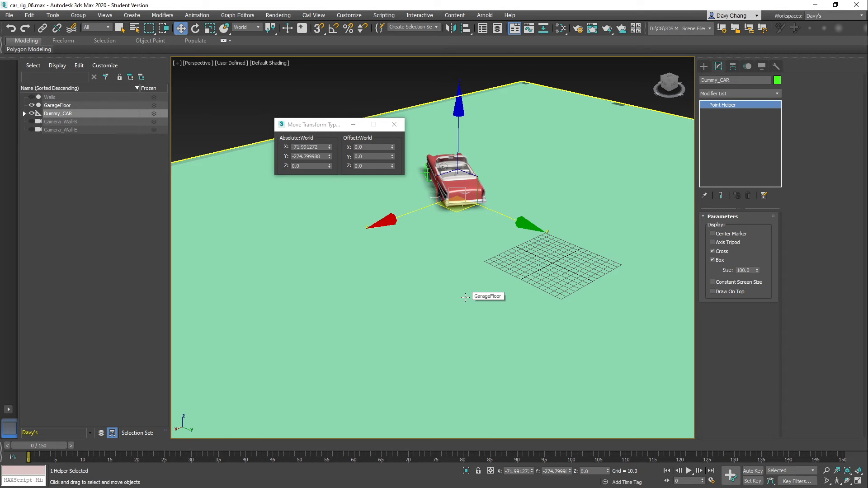
Step: Undo the last move of Dummy_CAR
{"action": "key", "text": "ctrl+z"}
{"action": "middle_click_drag", "start_coordinate": [465, 298], "coordinate": [546, 295], "text": "alt"}
{"action": "scroll", "coordinate": [533, 283], "scroll_direction": "up", "scroll_amount": 5}
{"action": "mouse_move", "coordinate": [546, 295]}
{"action": "middle_mouse_down", "text": "alt"}
{"action": "mouse_move", "coordinate": [539, 286]}
{"action": "mouse_move", "coordinate": [544, 292]}
{"action": "middle_mouse_up", "text": "alt"}
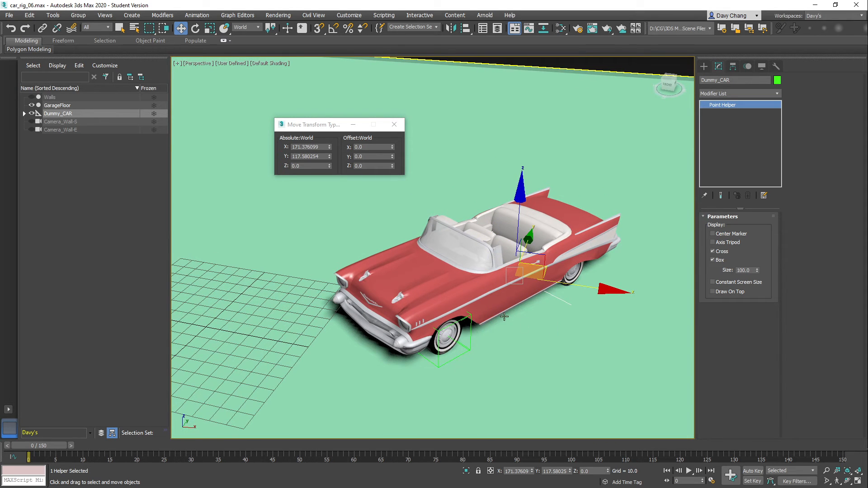
Step: Set the Rotate tool's reference coordinate system to Local and turn Dummy_CAR slightly about its local Z axis
{"action": "key", "text": "e"}
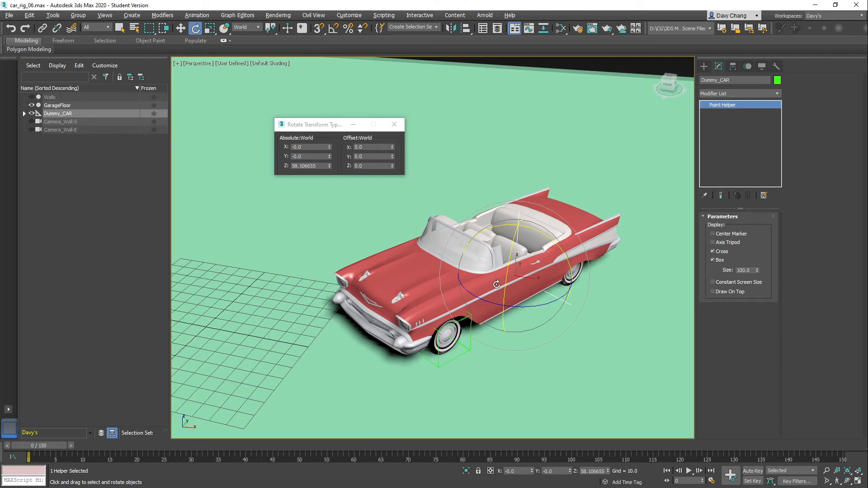
{"action": "middle_click_drag", "start_coordinate": [504, 316], "coordinate": [453, 301], "text": "alt"}
{"action": "scroll", "coordinate": [472, 278], "scroll_direction": "up", "scroll_amount": 2}
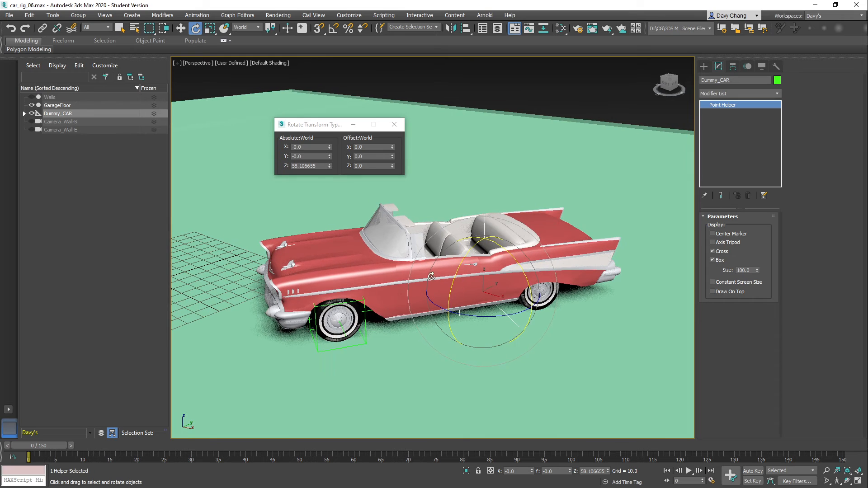
{"action": "left_click", "coordinate": [257, 28]}
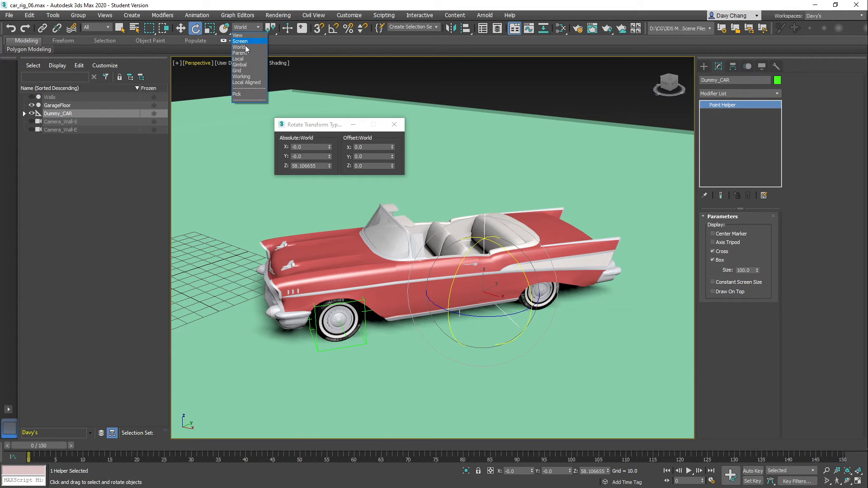
{"action": "left_click", "coordinate": [245, 60]}
{"action": "middle_click_drag", "start_coordinate": [452, 271], "coordinate": [517, 322], "text": "alt"}
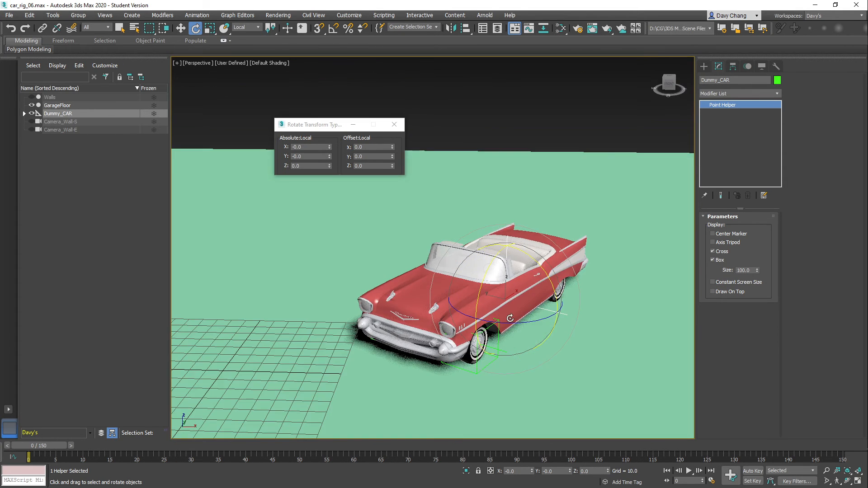
{"action": "left_click_drag", "start_coordinate": [517, 322], "coordinate": [492, 314]}
{"action": "middle_click_drag", "start_coordinate": [508, 295], "coordinate": [493, 269], "text": "alt"}
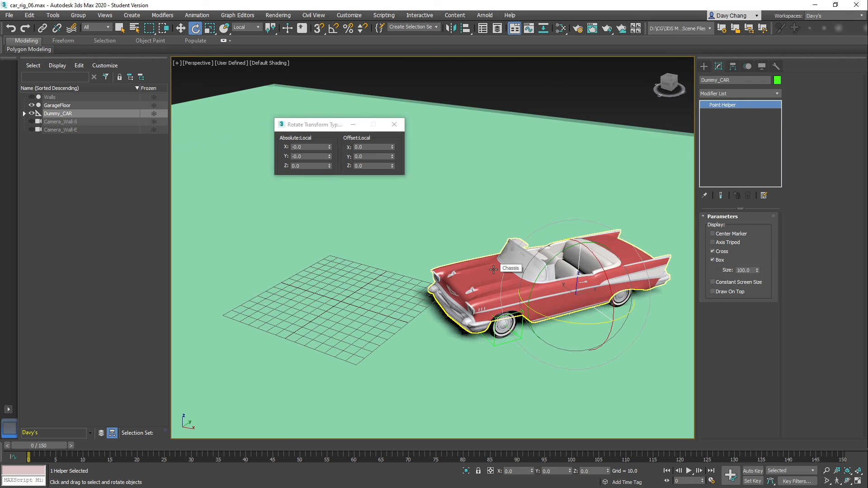